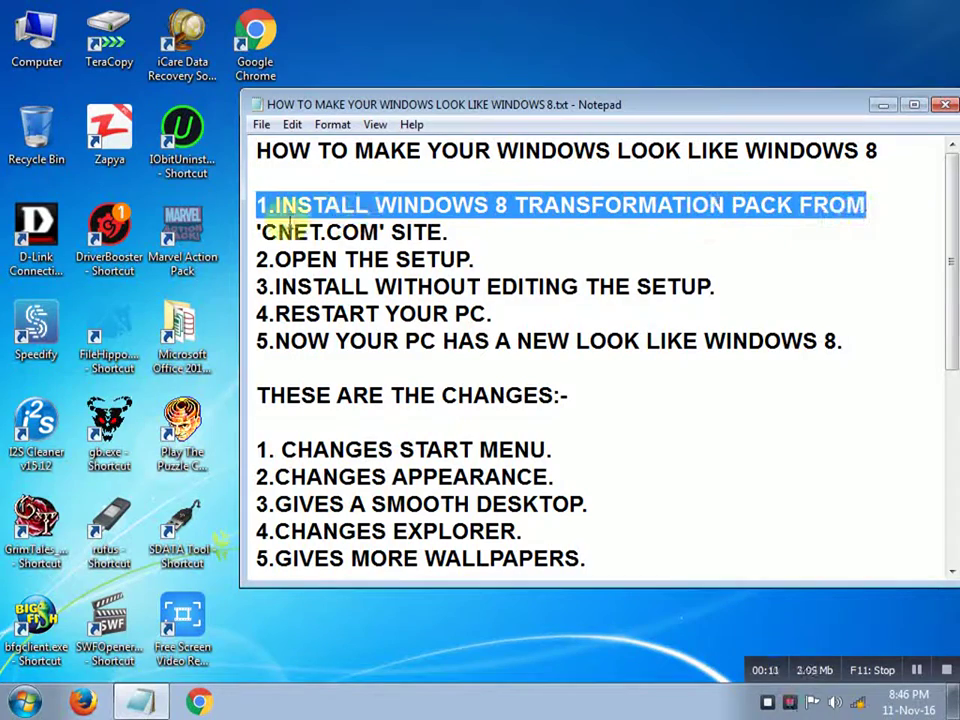
Step: Launch "Windows 8 Transformation Pack 9.1.exe" from the GAMES DRIVE (E:)
drag(257, 232, 449, 232)
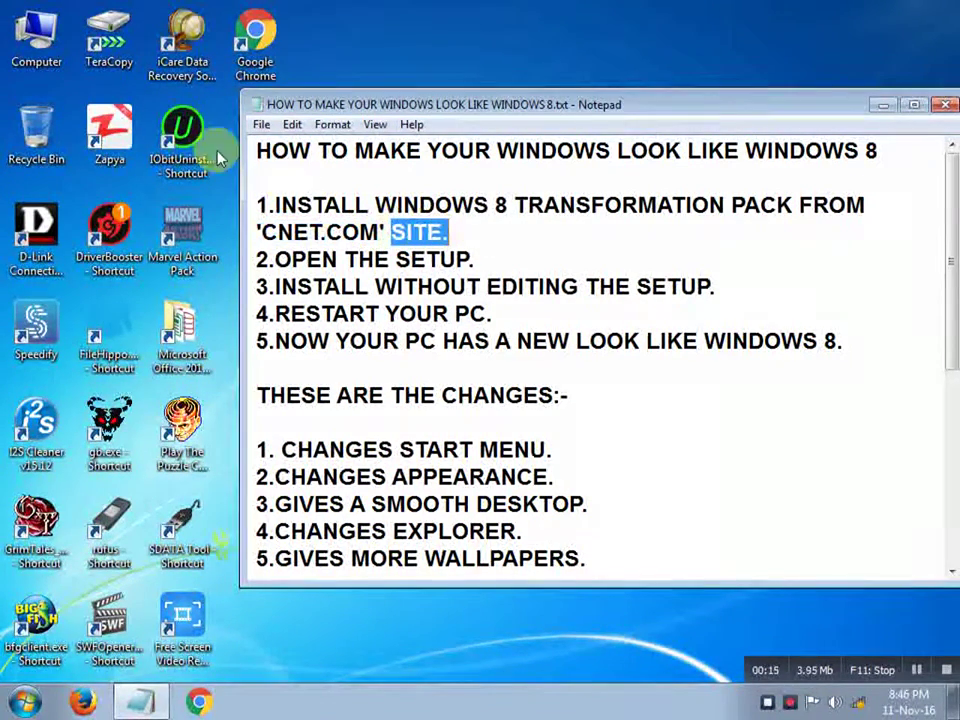
right_click(37, 62)
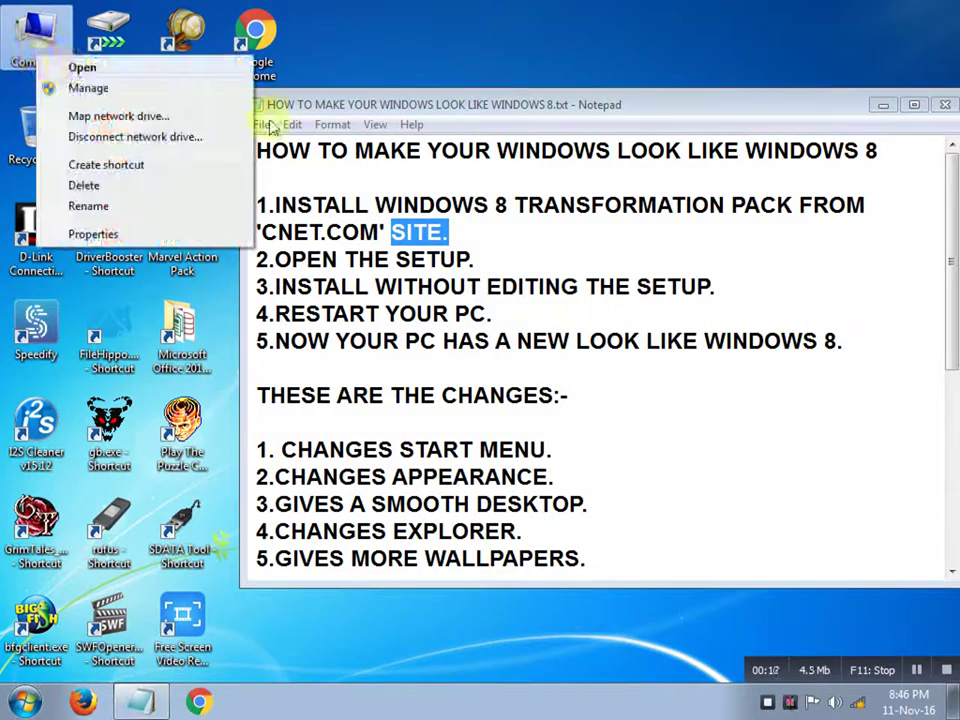
click(78, 66)
double_click(668, 170)
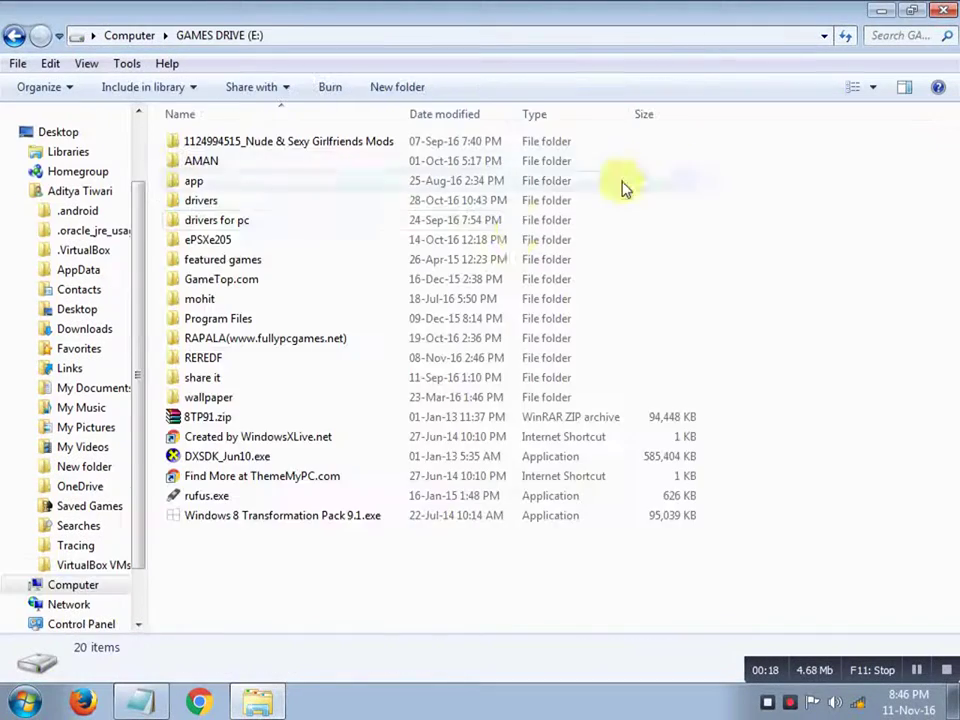
click(229, 514)
right_click(229, 515)
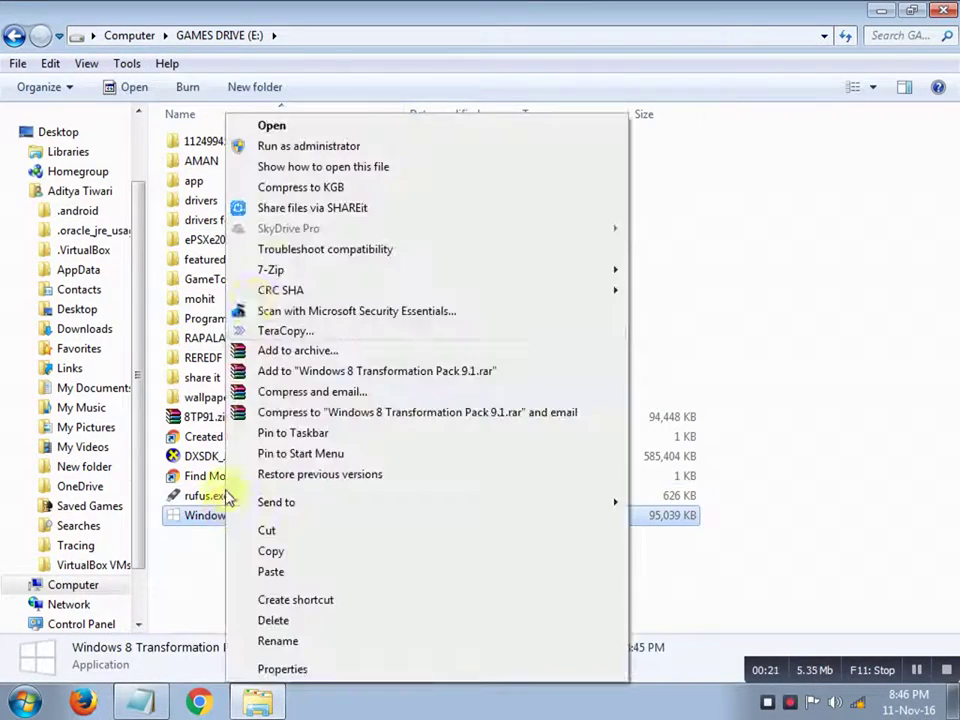
click(273, 127)
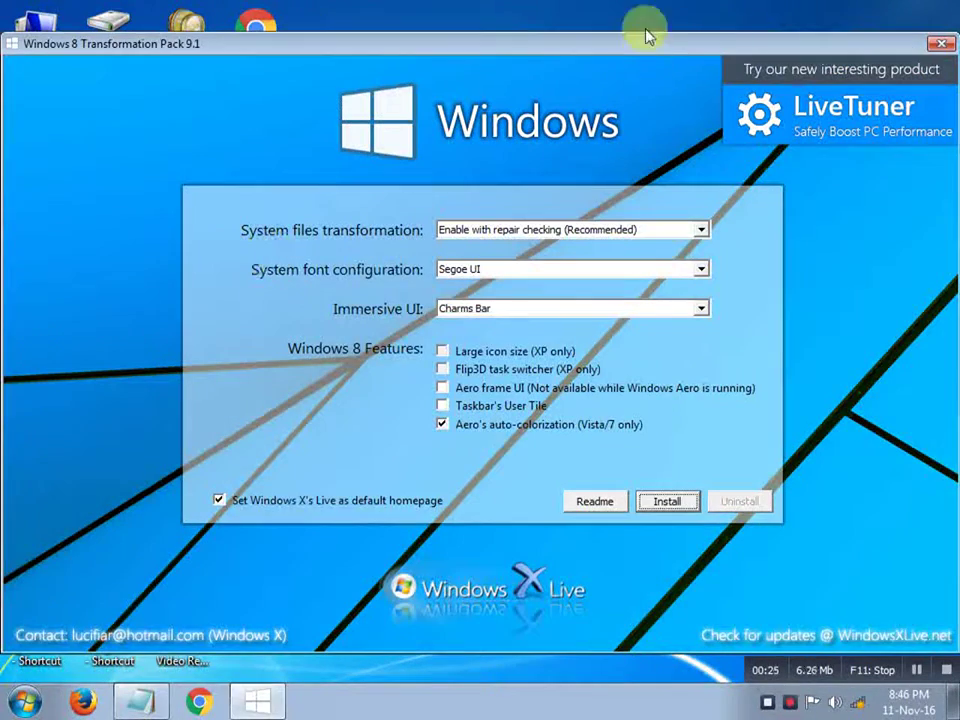
Step: Return to the Notepad notes and highlight the instructions to open the setup and install without editing it
click(118, 705)
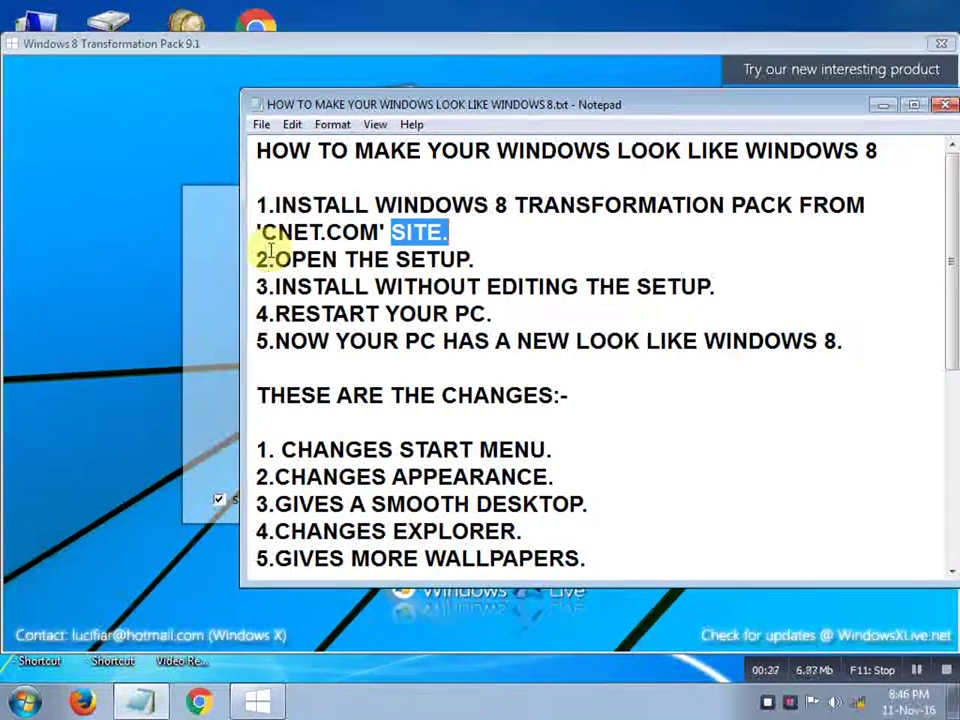
drag(268, 259, 432, 262)
drag(258, 285, 701, 281)
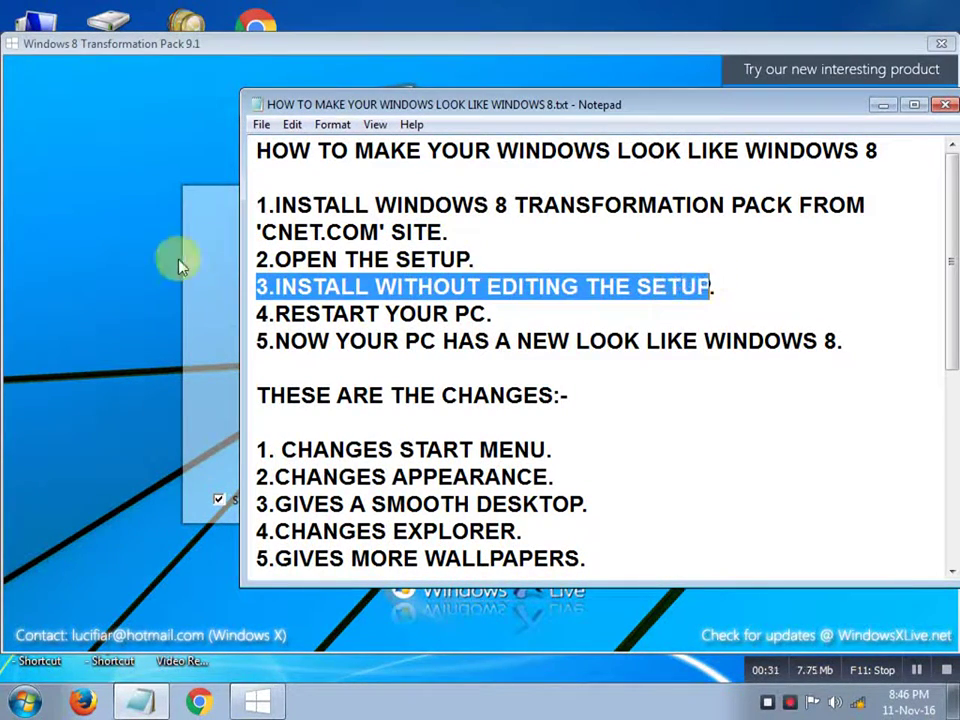
Step: Install the Windows 8 Transformation Pack with its default options and close the Personalization window
click(64, 285)
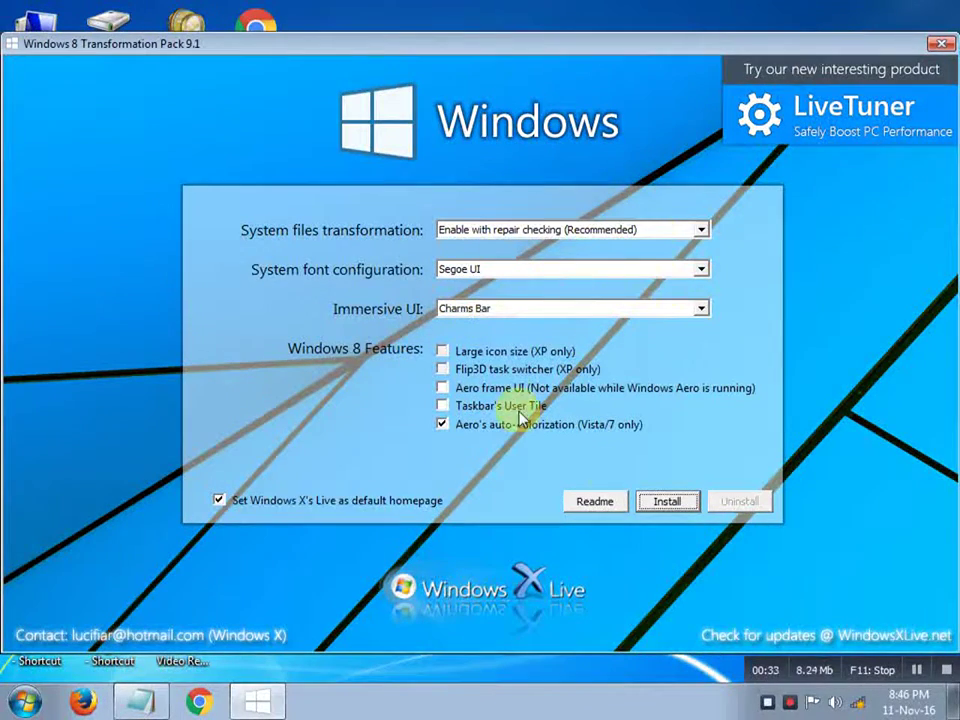
click(660, 503)
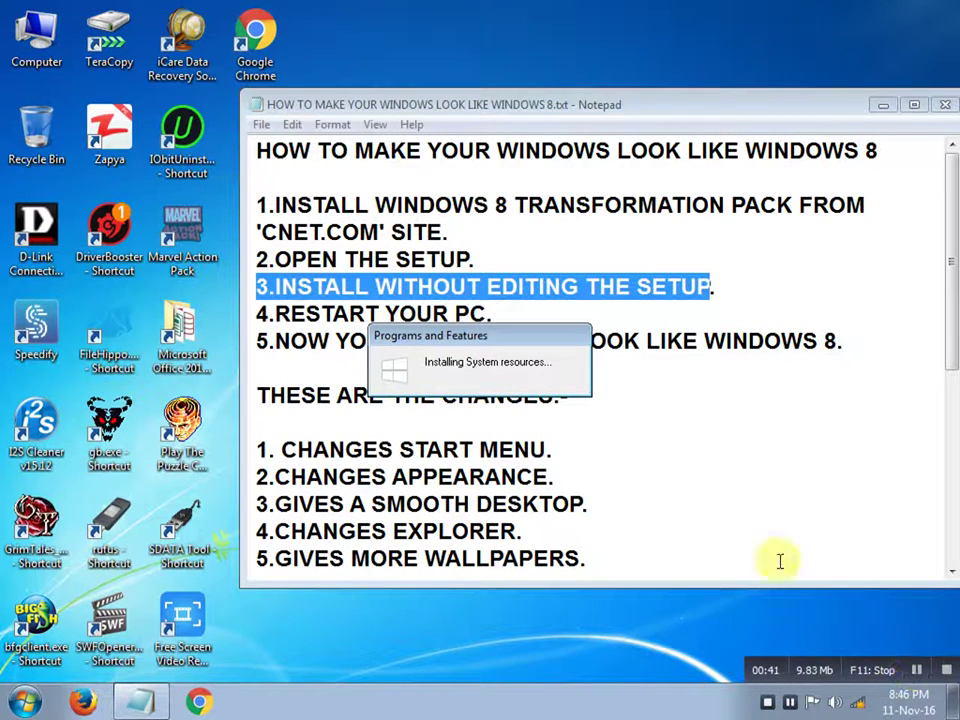
click(917, 670)
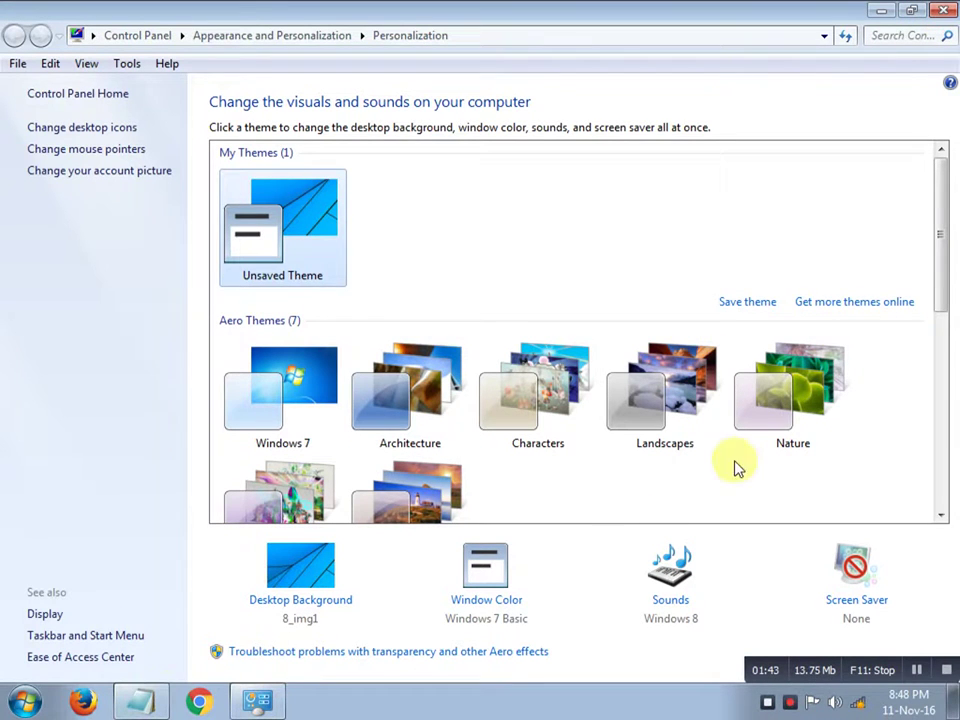
click(943, 11)
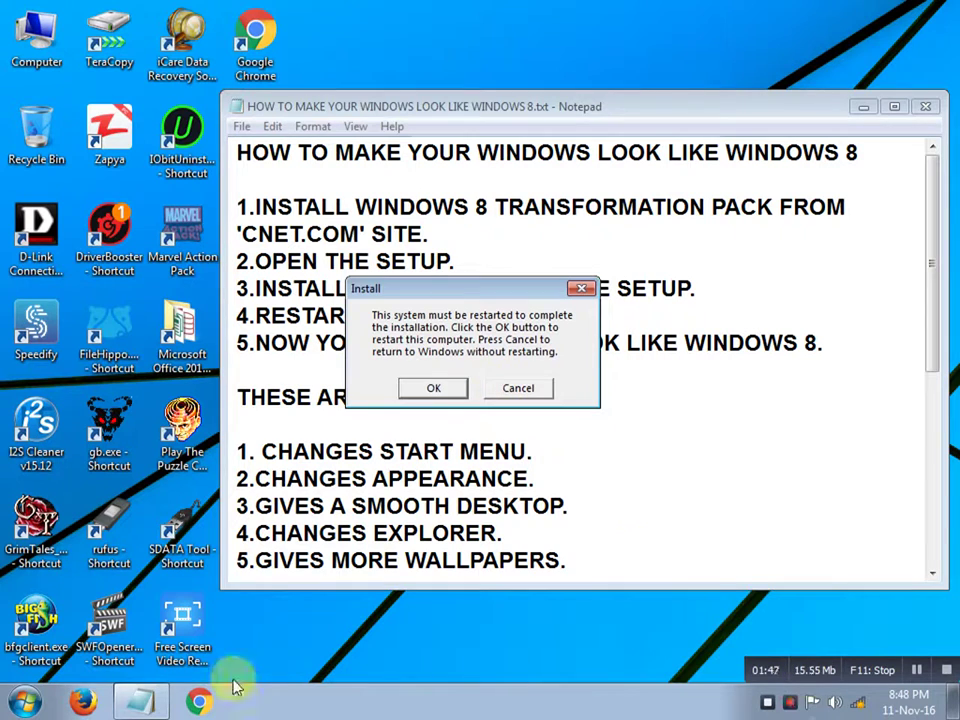
Step: Append "I CANT RESTART BECAUSE MY RECORDING WILL BE STOPPED." to line 4, "RESTART YOUR PC.", in the notes
click(140, 700)
drag(257, 316, 480, 315)
click(484, 314)
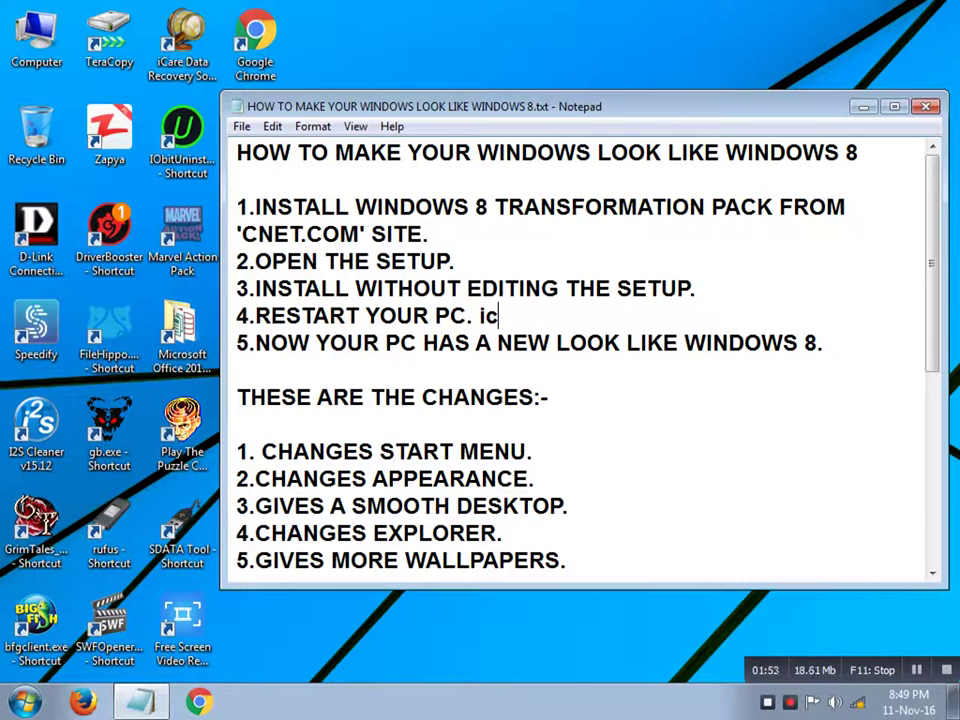
key(BackSpace)
key(BackSpace)
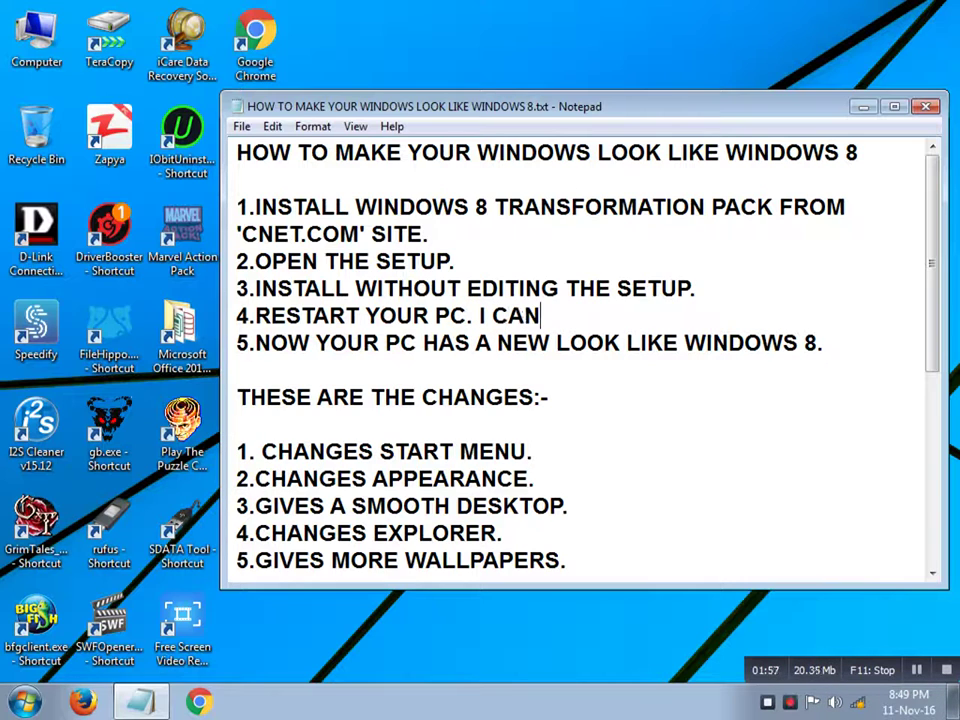
text(I CANT RESTART)
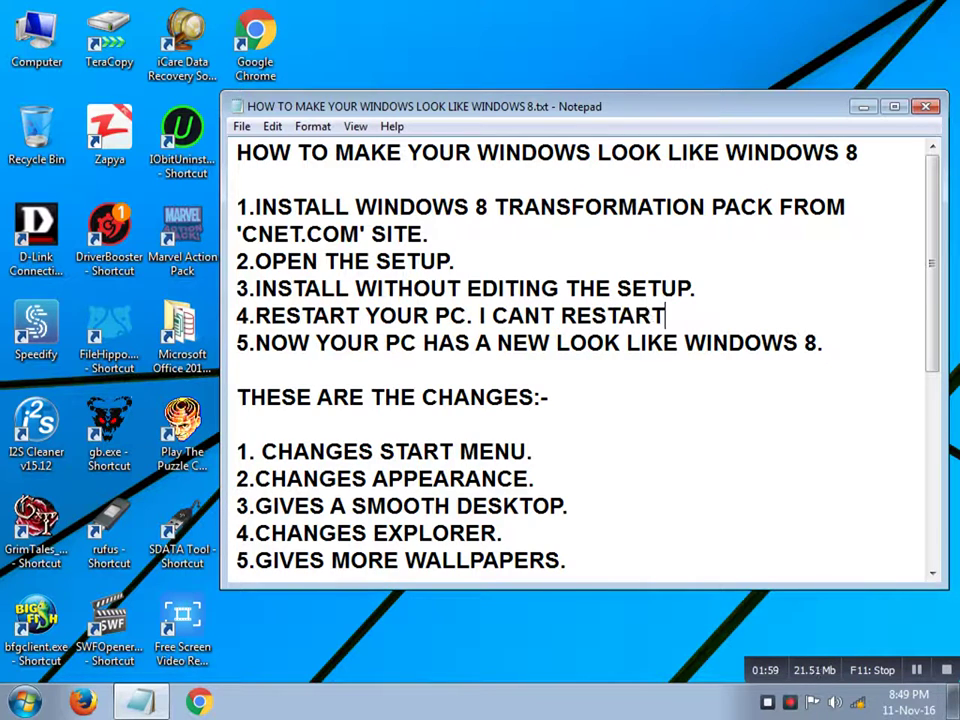
text( BECAU)
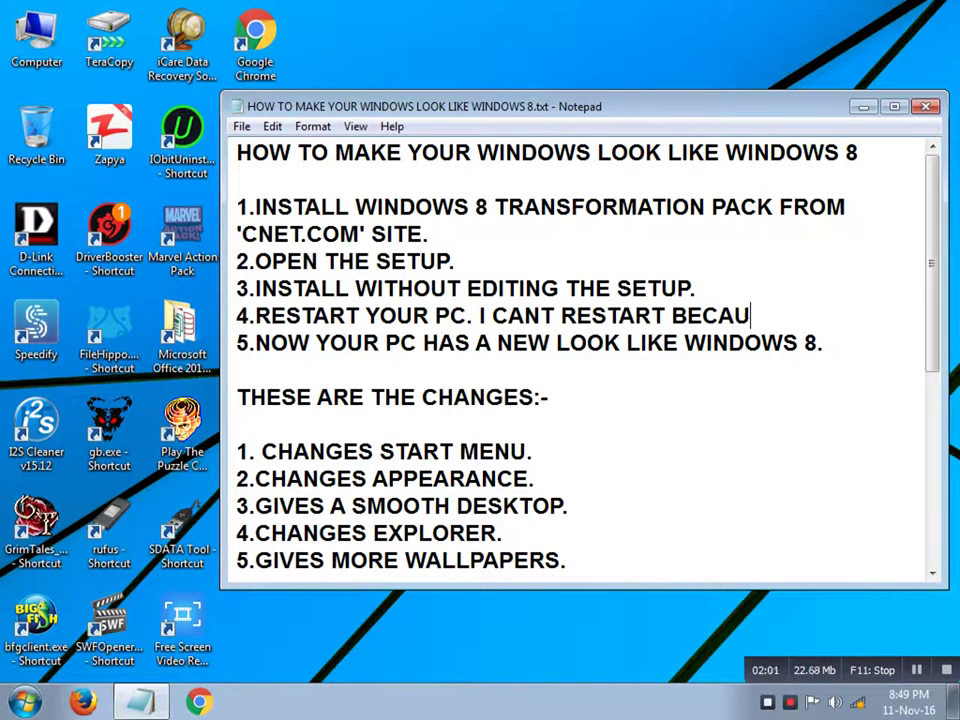
text(SE MY R)
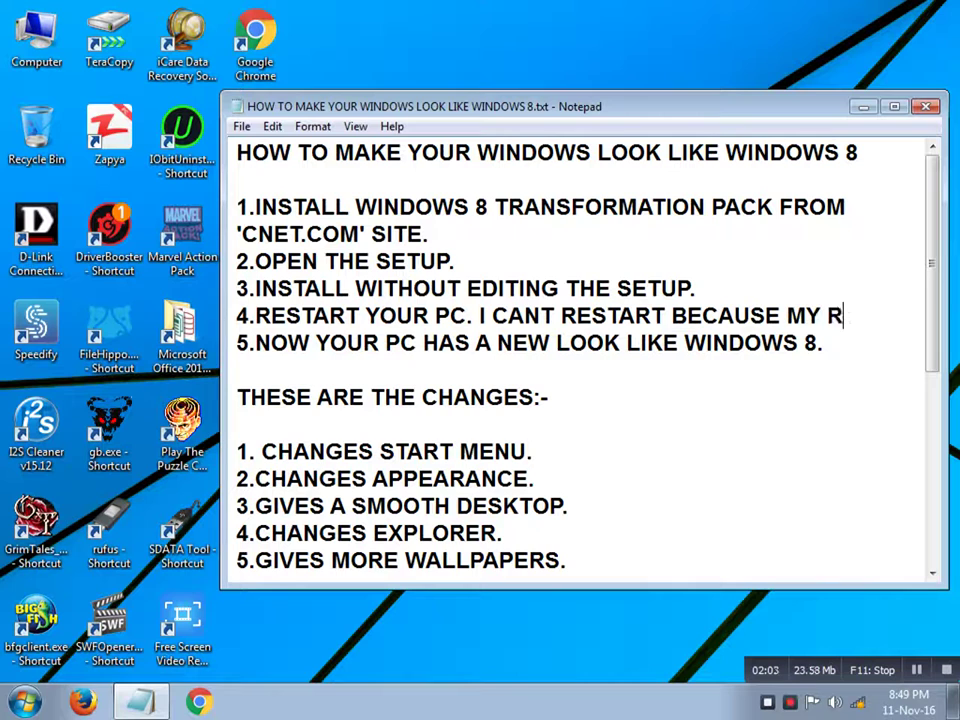
text(ECORDING WIL)
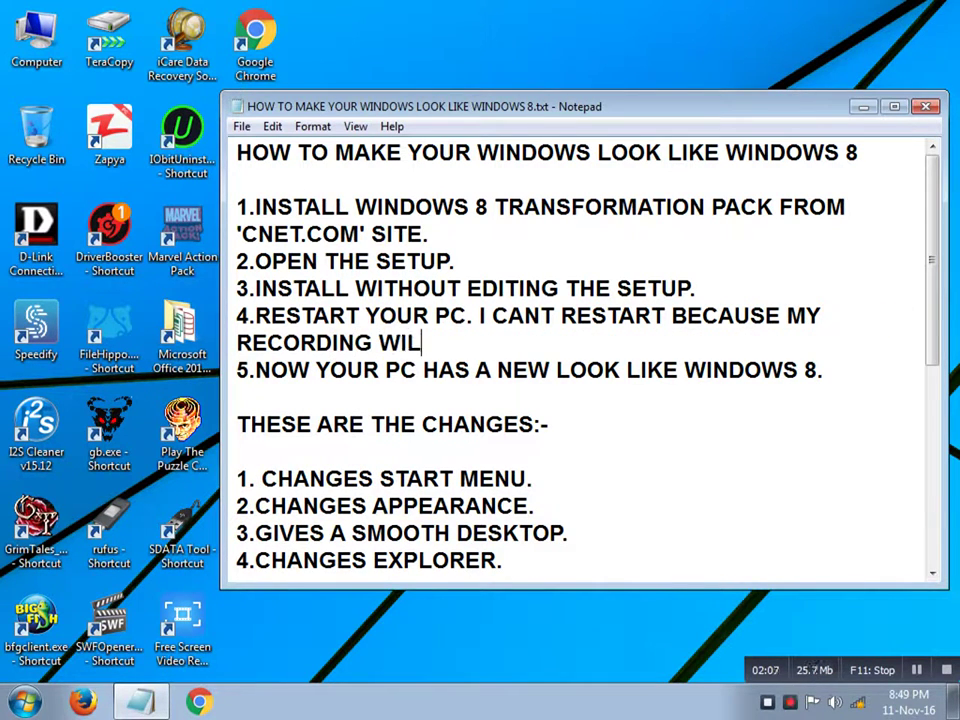
text(L BE S)
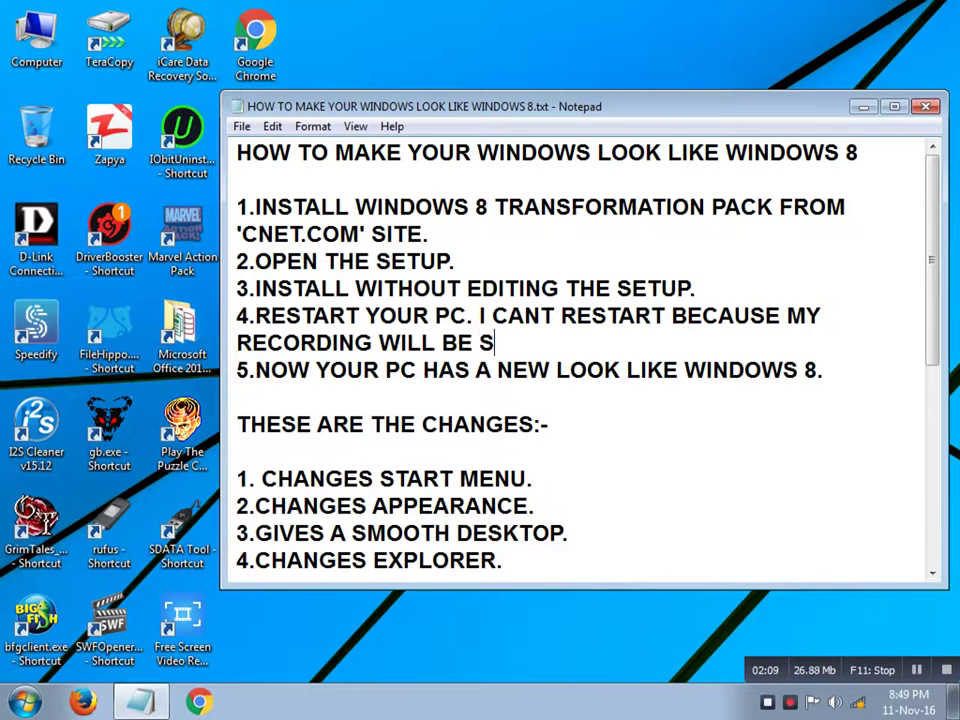
text(TOPPED.)
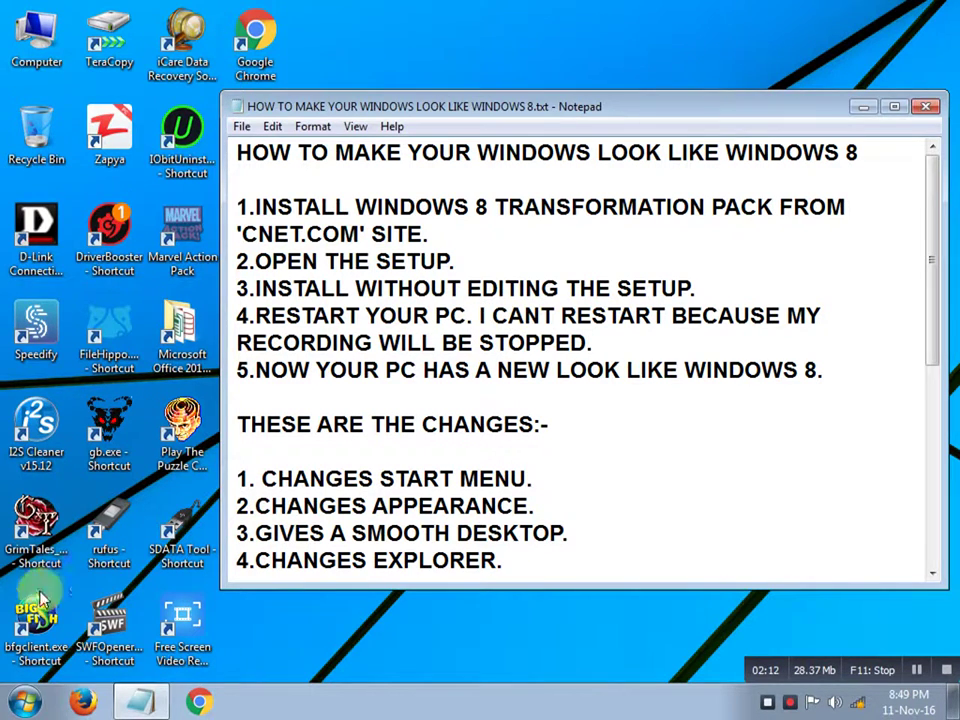
Step: Inspect the Computer window in Explorer for the new look and close it
key(super)
key(super)
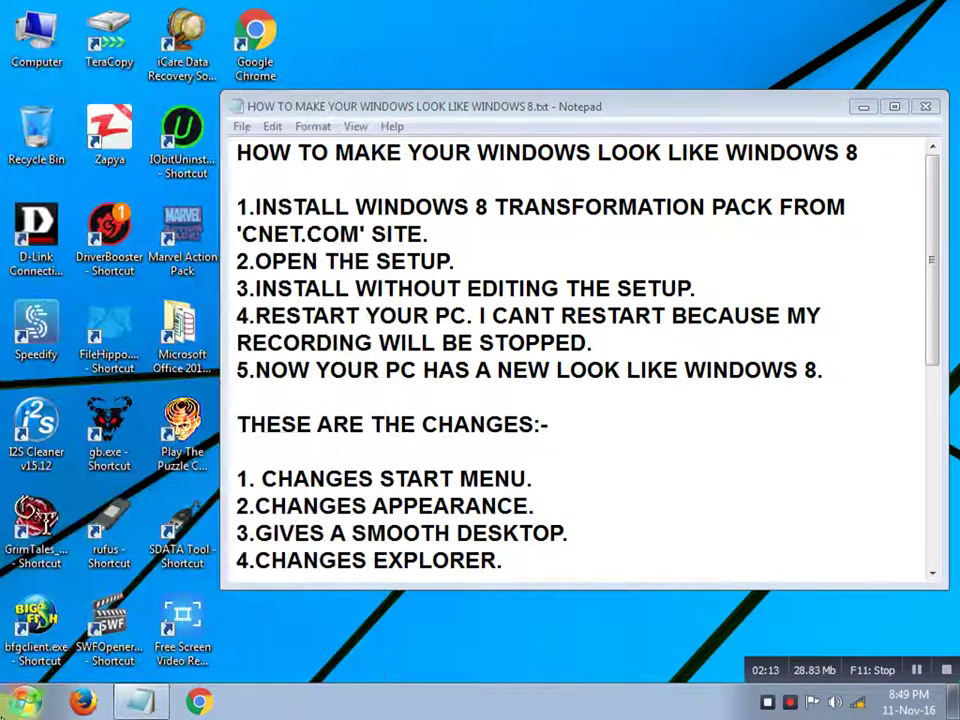
double_click(30, 40)
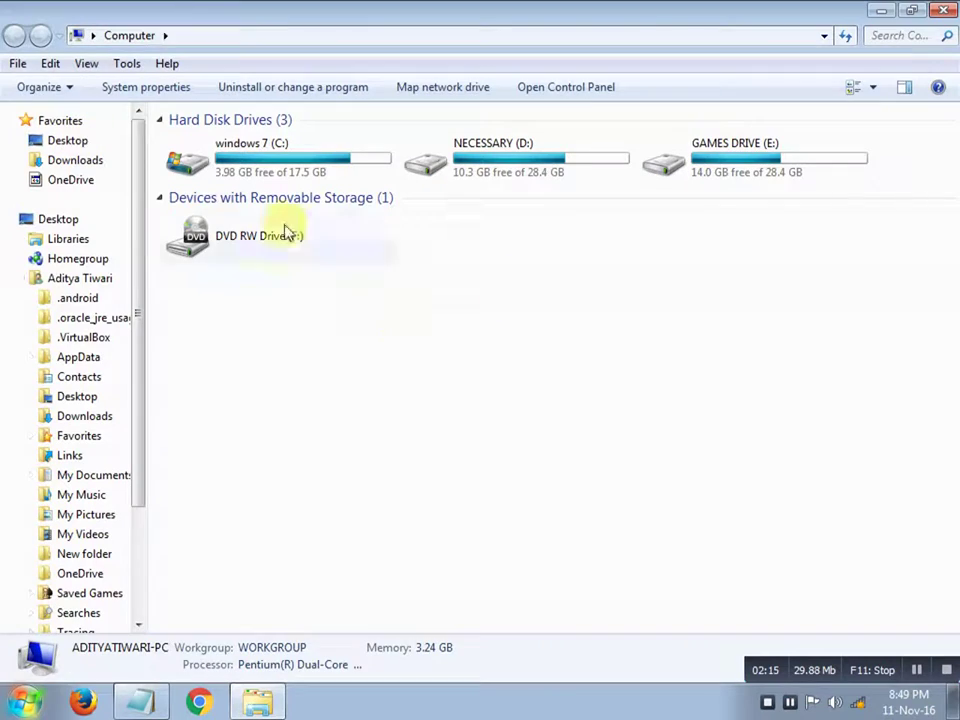
right_click(435, 375)
click(473, 411)
click(943, 10)
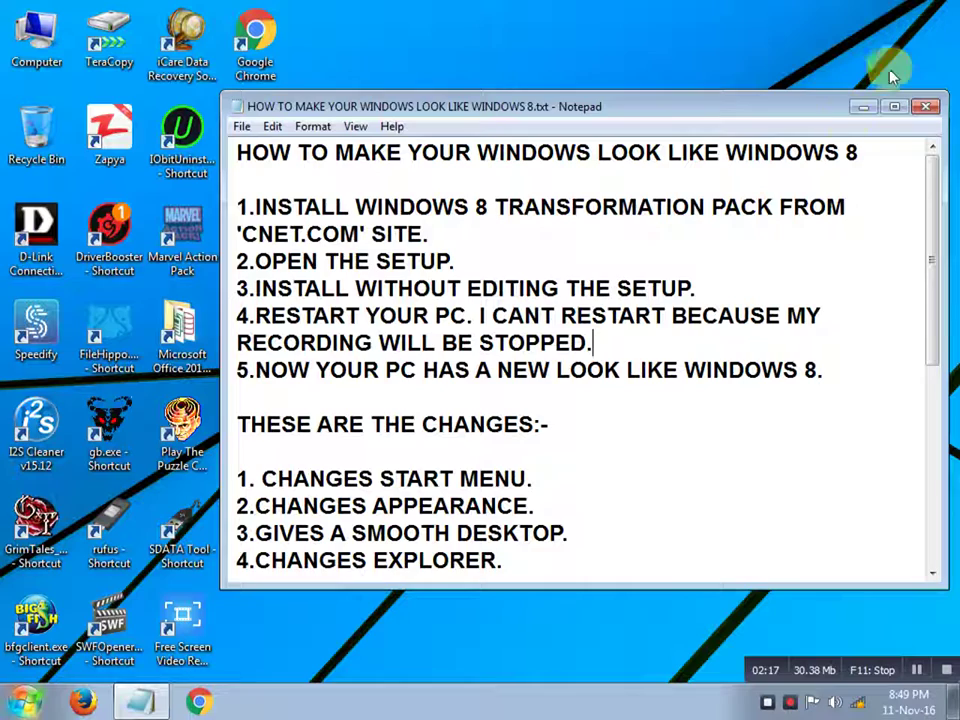
Step: Highlight the notes' line about the new Windows 8 look and the listed start menu, appearance and smooth desktop changes
drag(237, 369, 821, 403)
scroll(510, 475, down, 1)
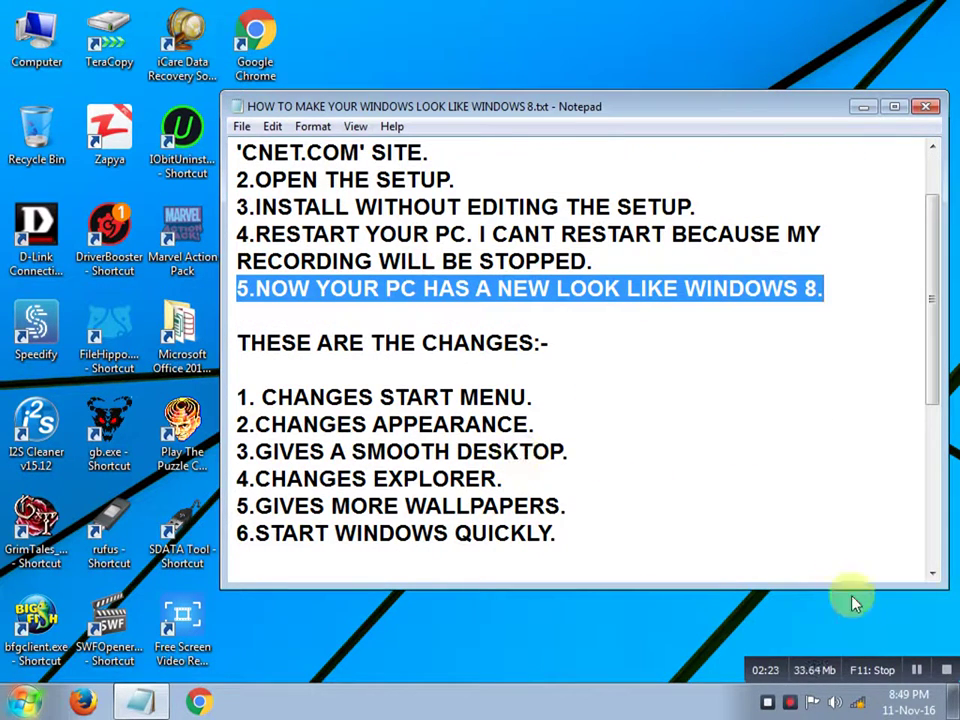
click(240, 396)
drag(241, 396, 524, 396)
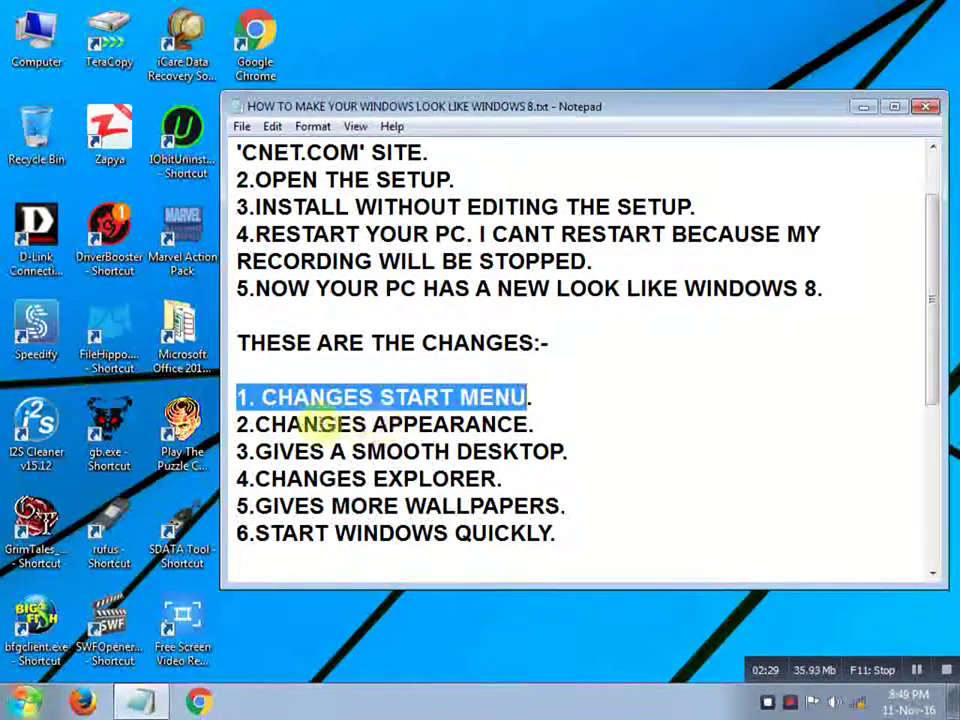
drag(238, 424, 535, 426)
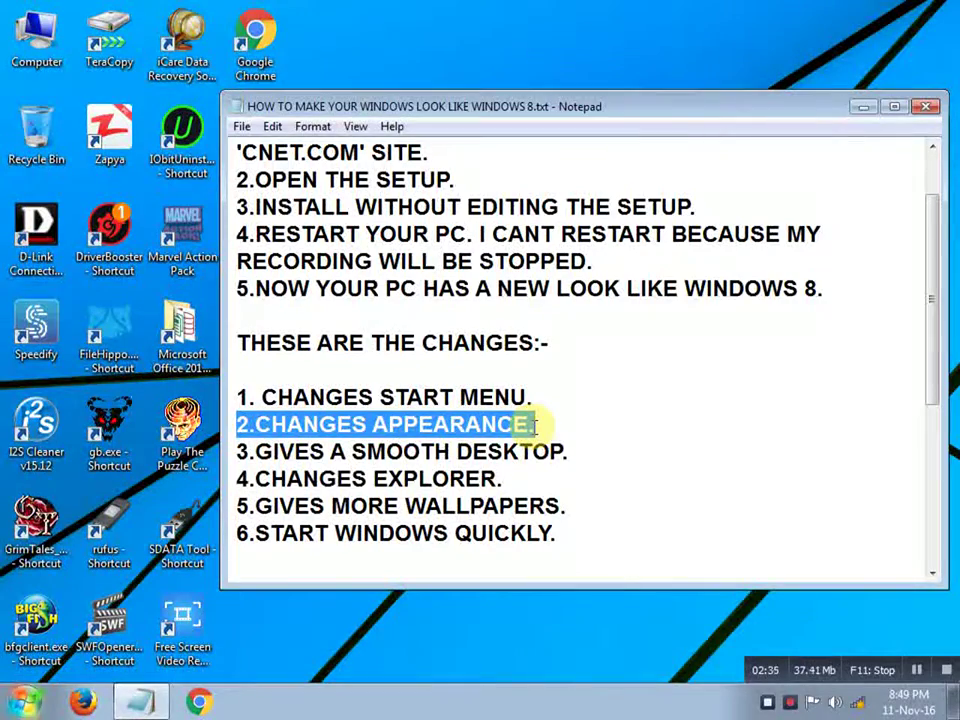
drag(239, 452, 250, 479)
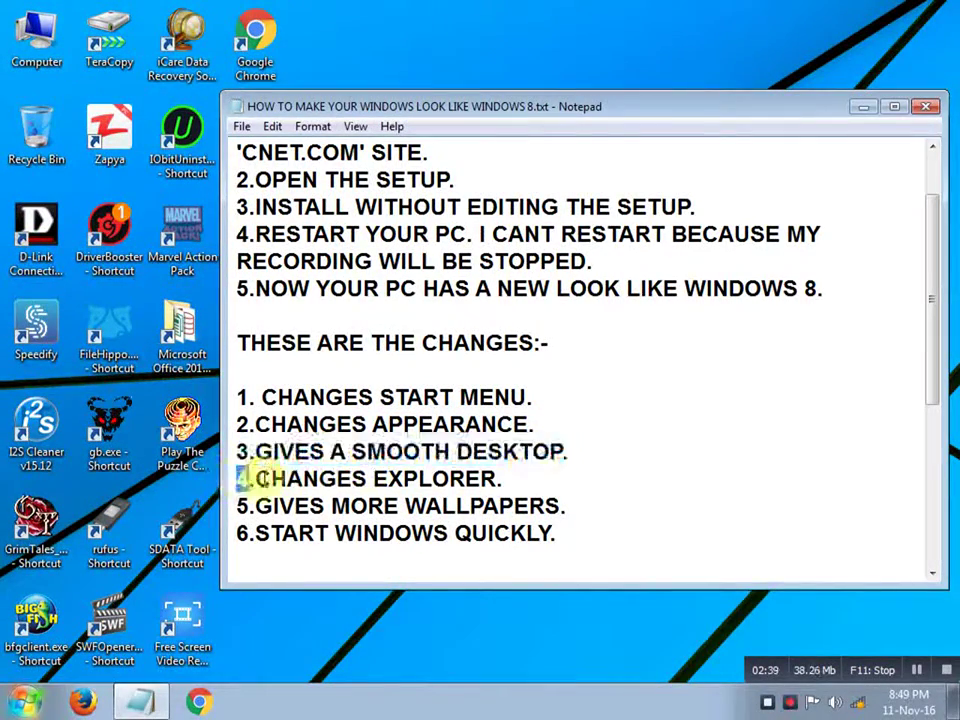
drag(333, 478, 519, 451)
Step: Cancel the installer's restart prompt behind the notes and return to Notepad
click(864, 106)
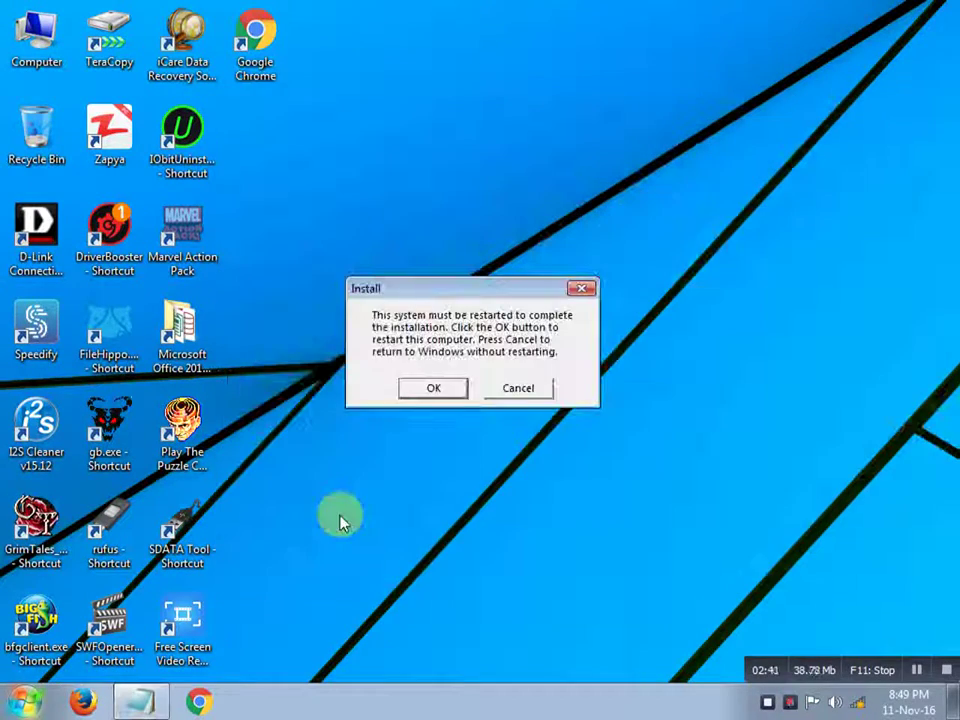
click(516, 388)
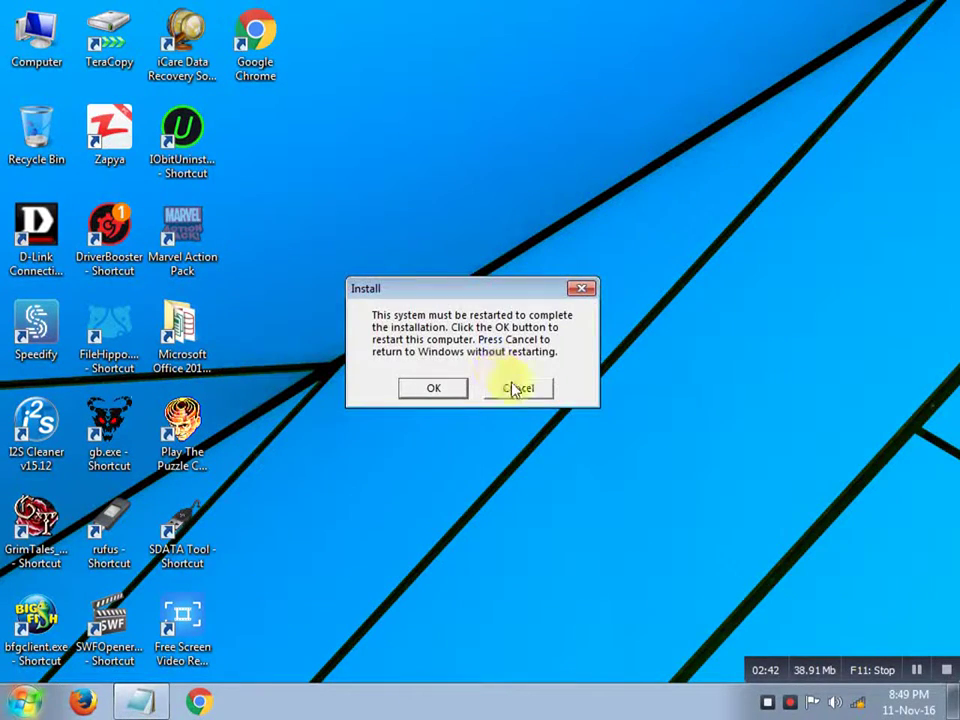
click(150, 703)
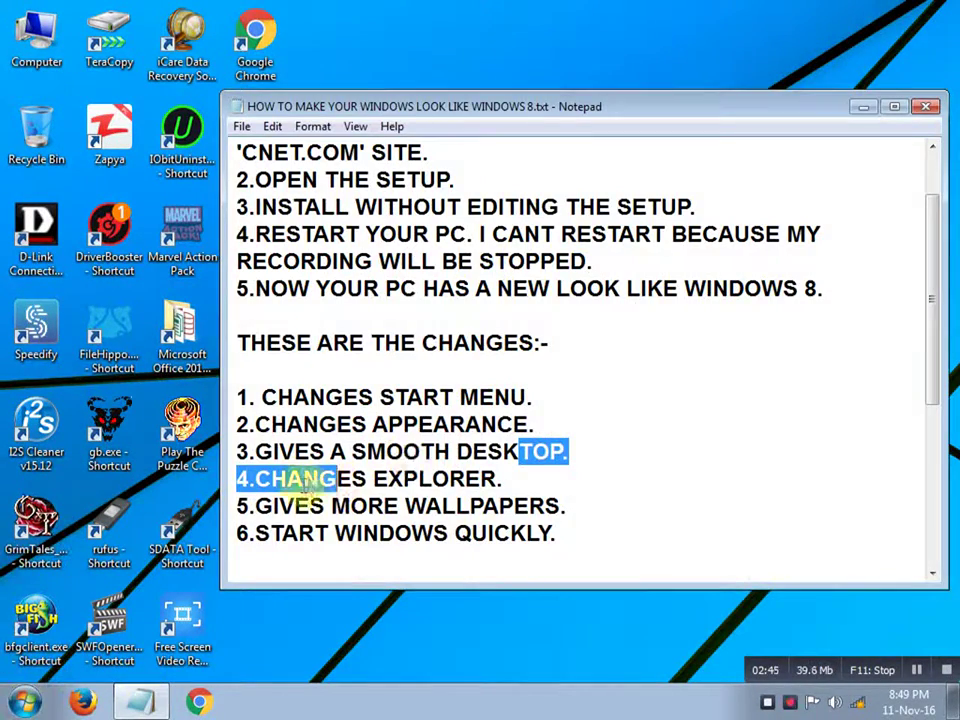
Step: Highlight the explorer and wallpaper changes in the notes and open the Desktop Background settings to view the wallpapers
drag(312, 480, 486, 478)
drag(255, 505, 568, 497)
right_click(388, 634)
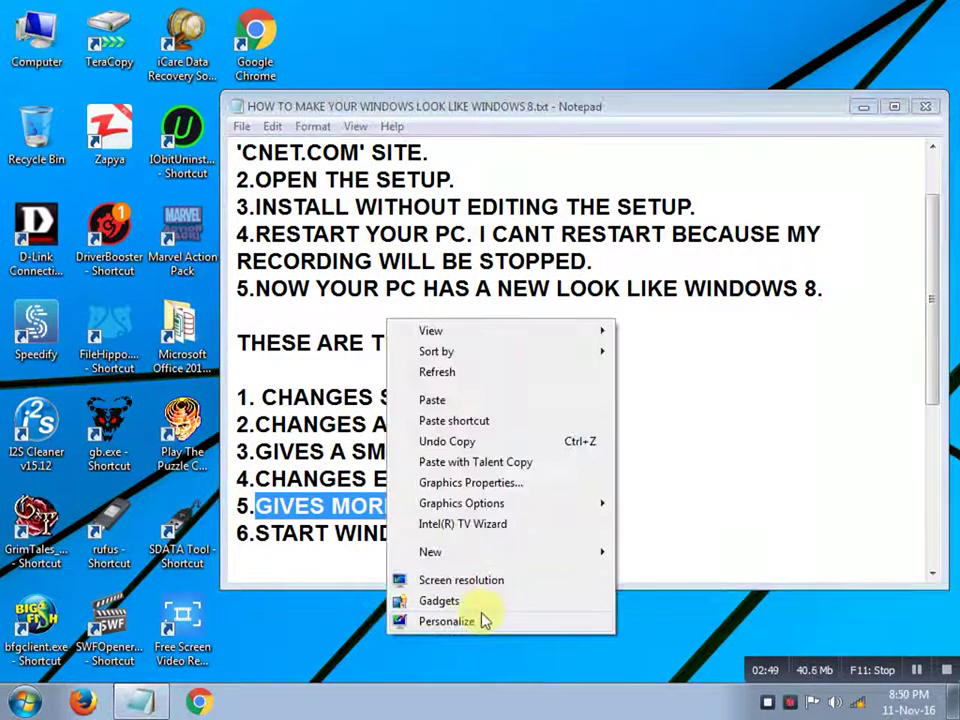
click(489, 621)
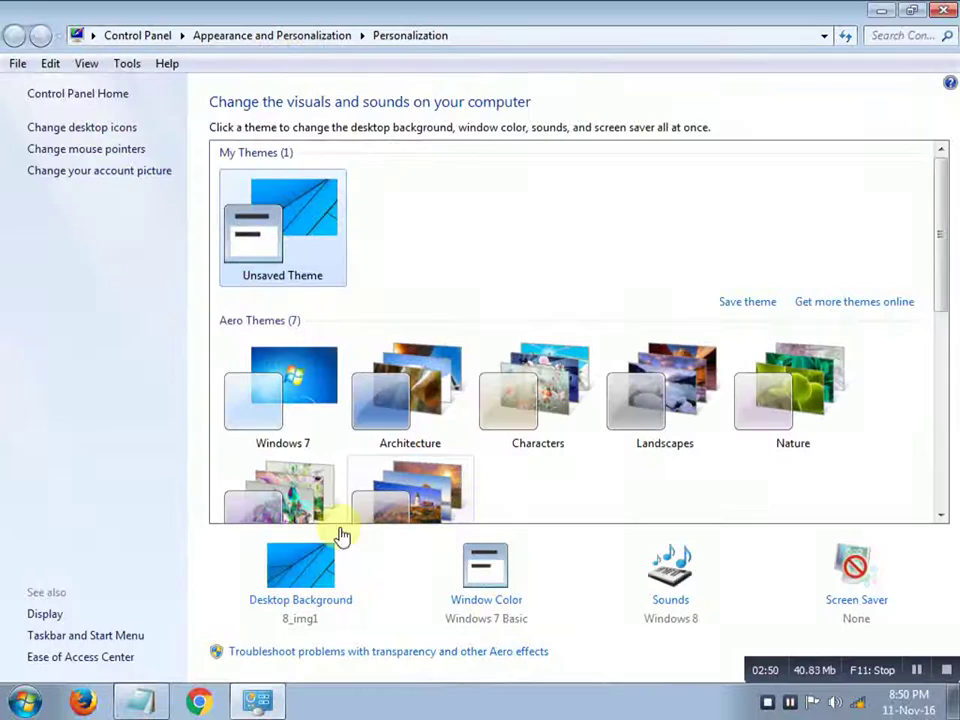
click(330, 597)
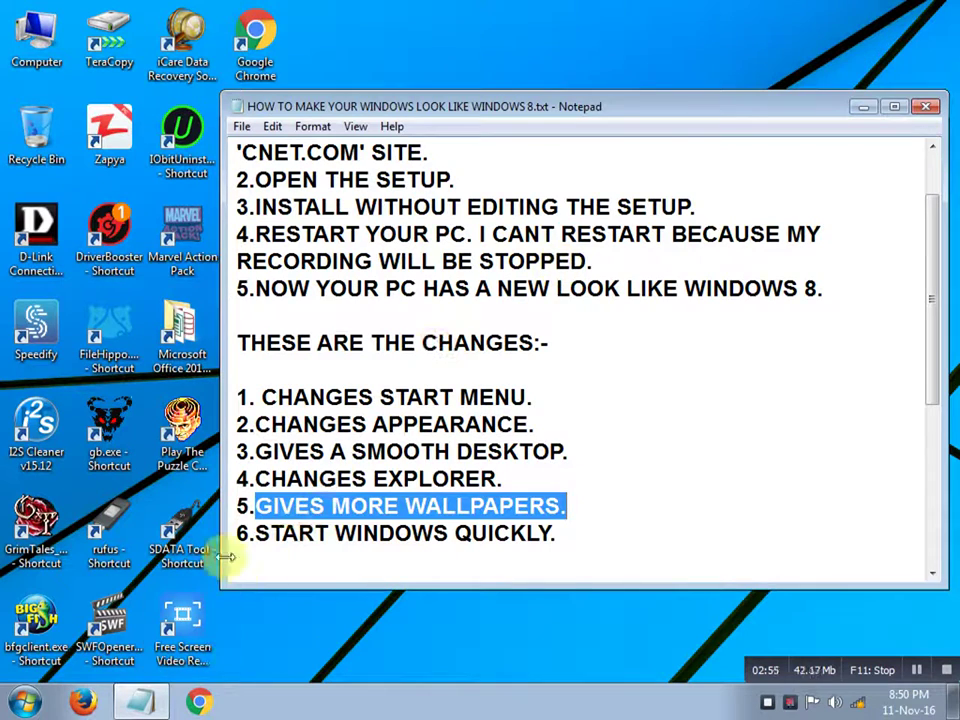
Step: Highlight "START WINDOWS QUICKLY" and the first uninstall instruction, "OPEN MY COMPUTER", in the notes
drag(250, 534, 546, 531)
scroll(489, 467, down, 3)
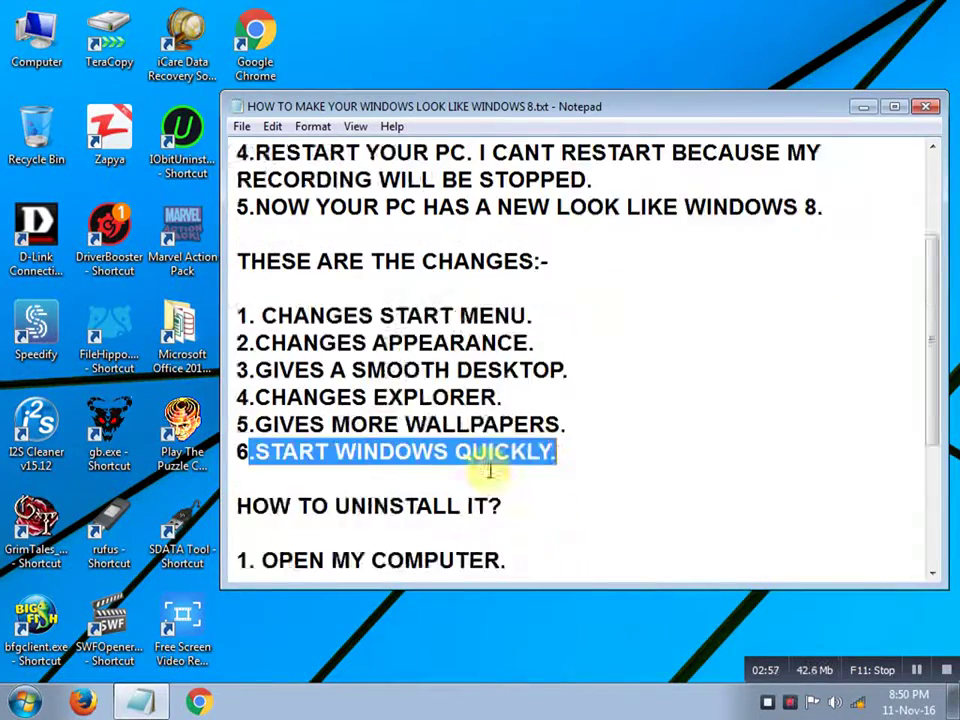
drag(238, 342, 343, 341)
click(407, 366)
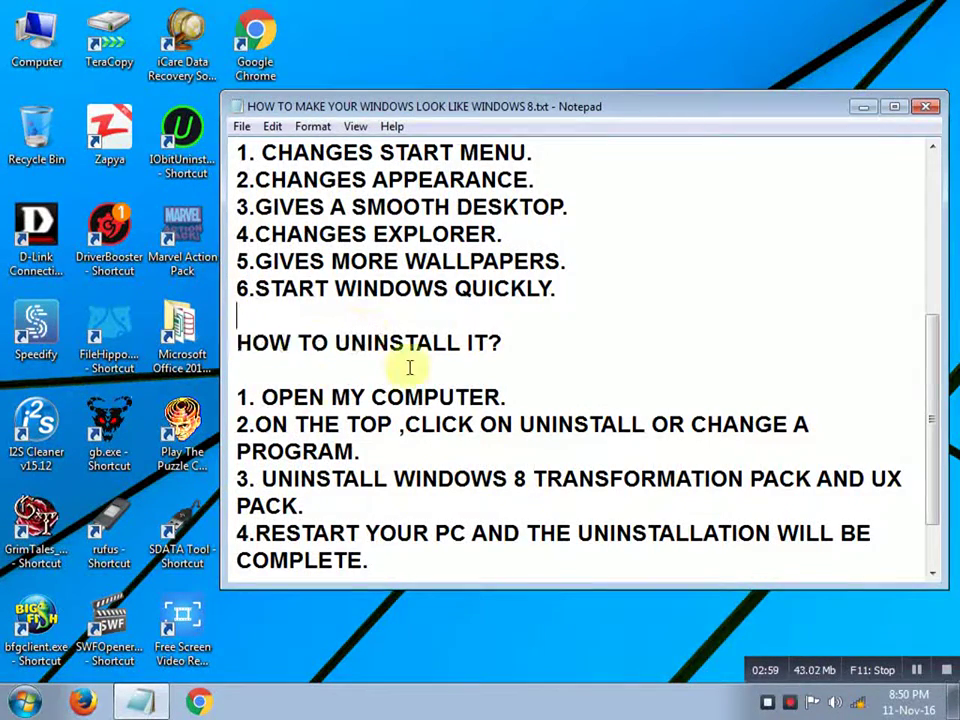
drag(259, 396, 501, 394)
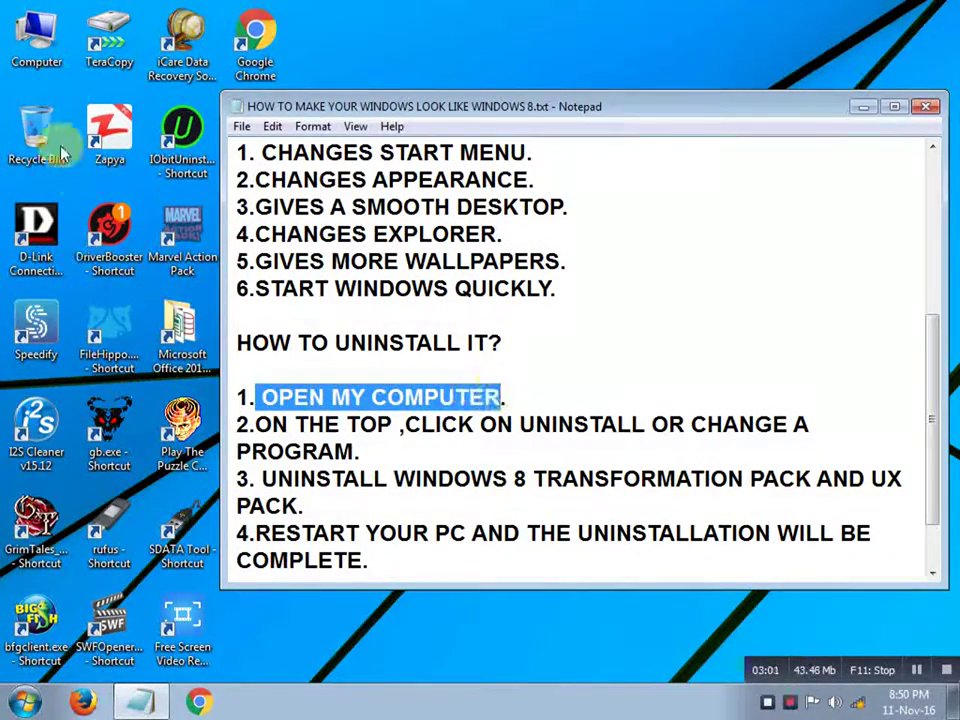
Step: Open Computer, highlight the notes' second uninstall instruction, and open the "Uninstall or change a program" list
double_click(15, 55)
click(139, 702)
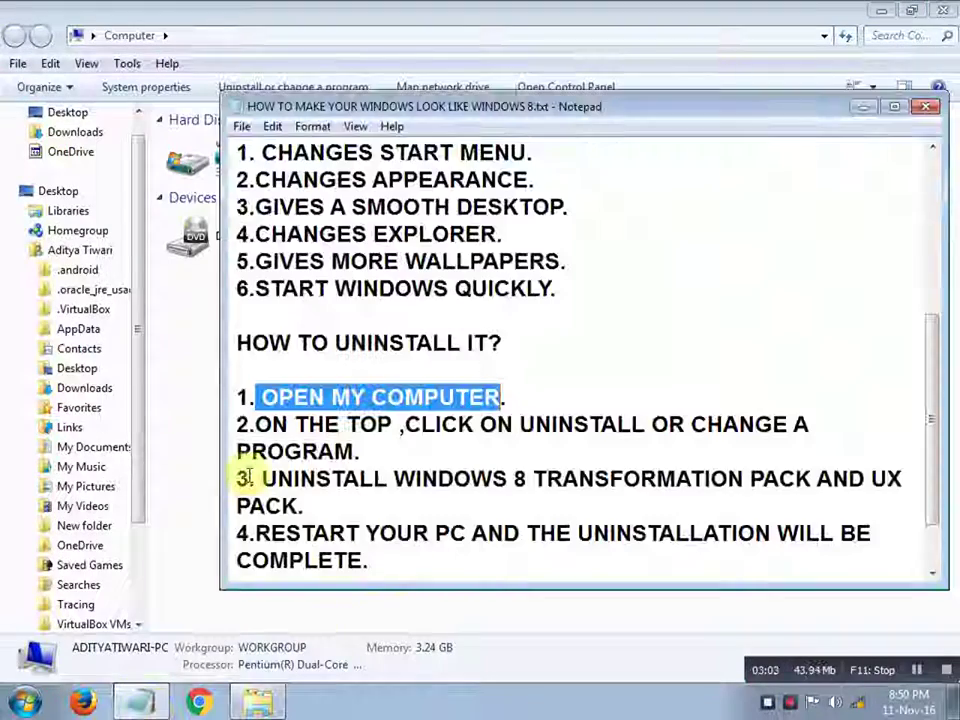
drag(252, 451, 810, 422)
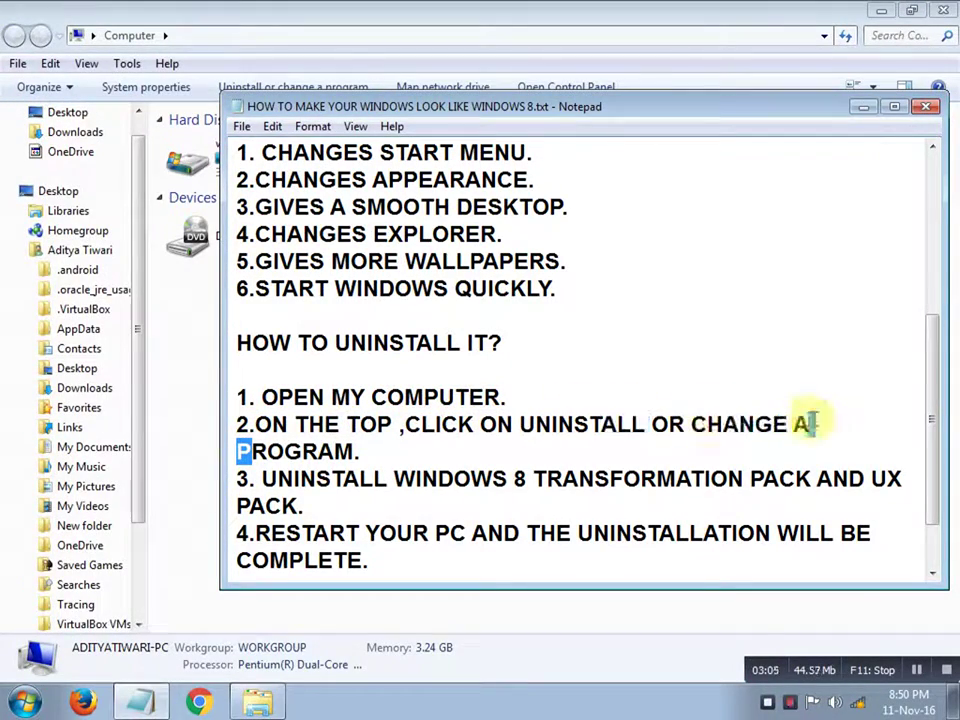
double_click(236, 456)
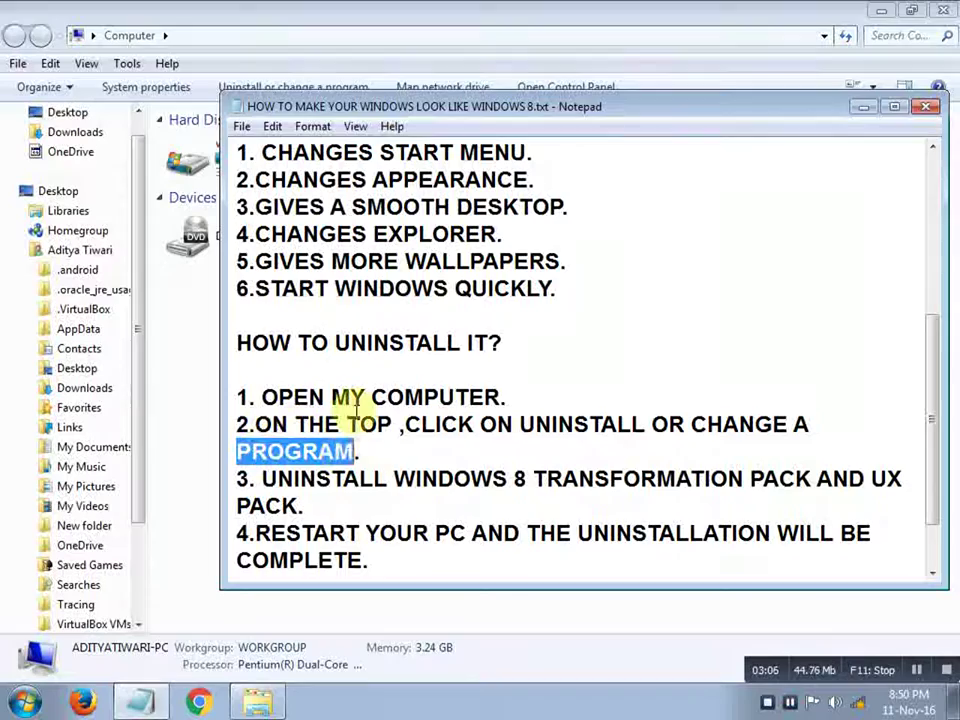
click(296, 84)
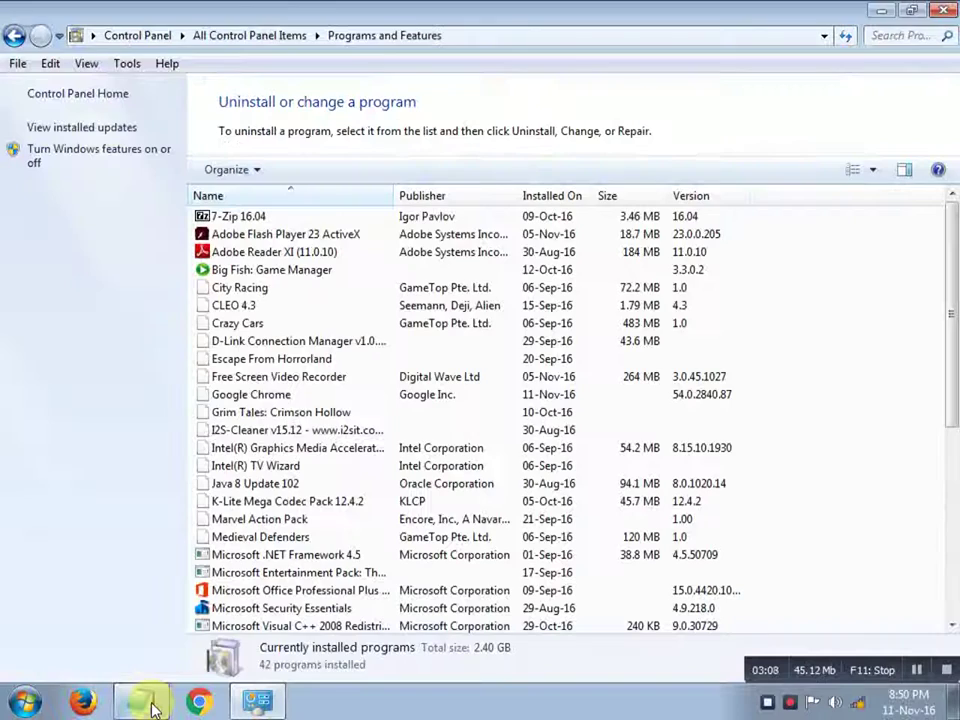
Step: Return to Notepad and highlight the third uninstall instruction, about removing the Windows 8 Transformation Pack and UX Pack
click(150, 704)
click(258, 481)
drag(258, 481, 870, 497)
Step: Locate and select Windows 8 Transformation Pack, followed by UxStyle Core Beta, in the installed programs list
click(208, 420)
scroll(300, 540, down, 6)
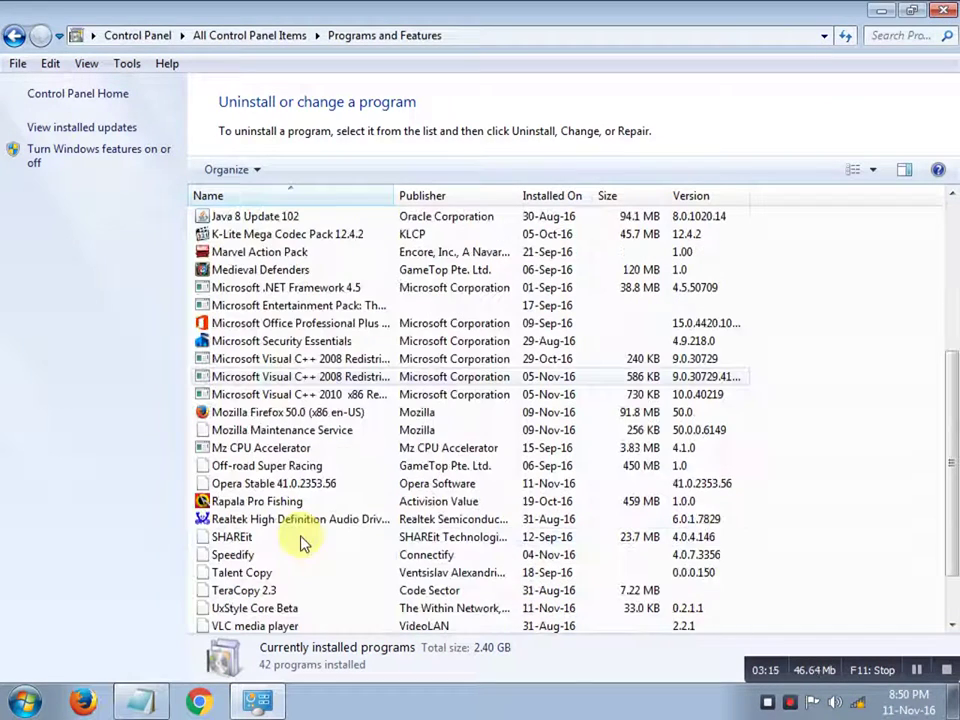
scroll(292, 480, down, 2)
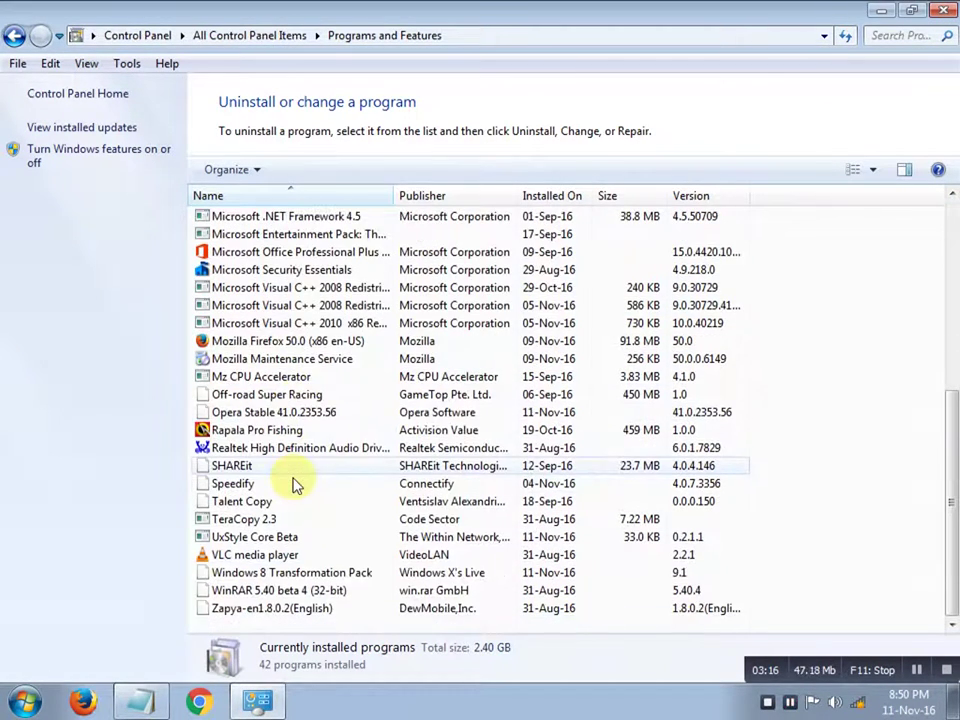
click(337, 575)
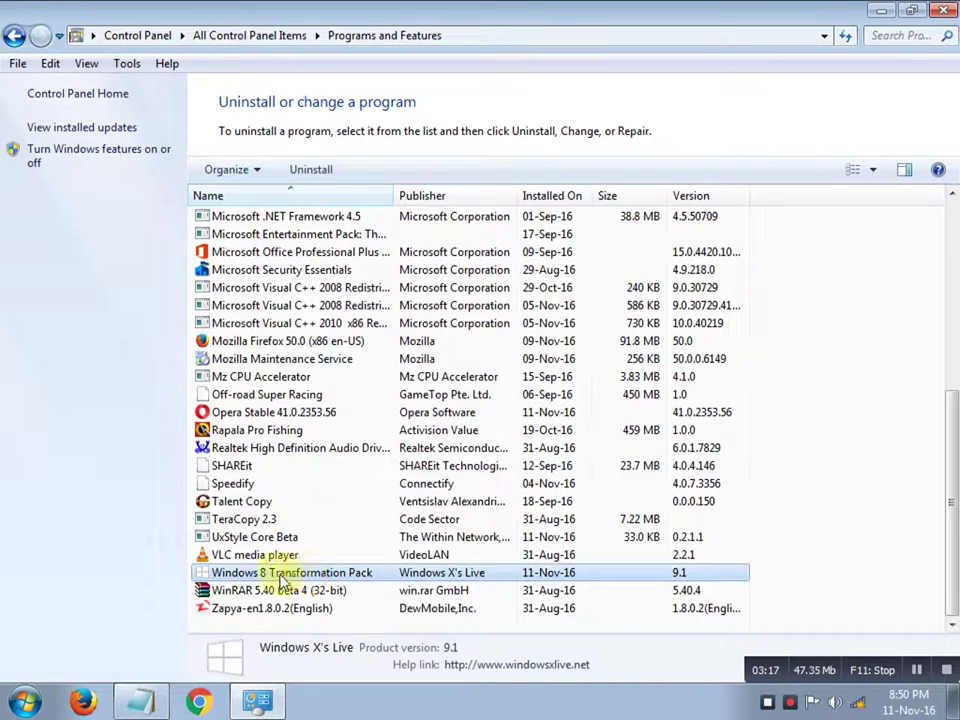
click(237, 540)
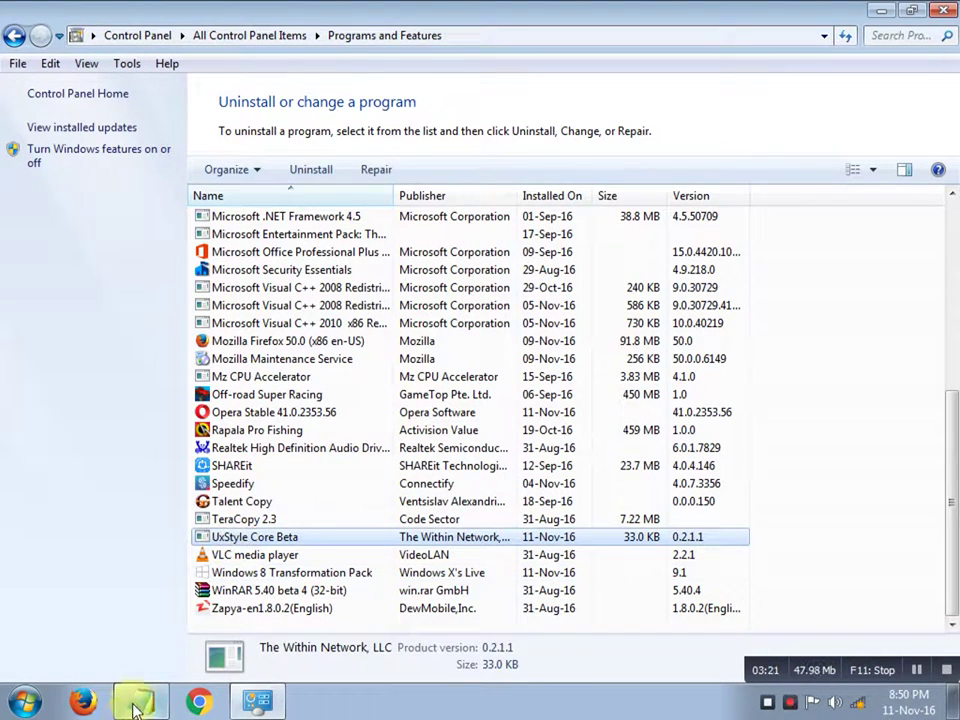
Step: Return to Notepad and highlight the fourth uninstall instruction, about restarting the PC to complete the uninstallation
click(137, 706)
drag(255, 533, 855, 537)
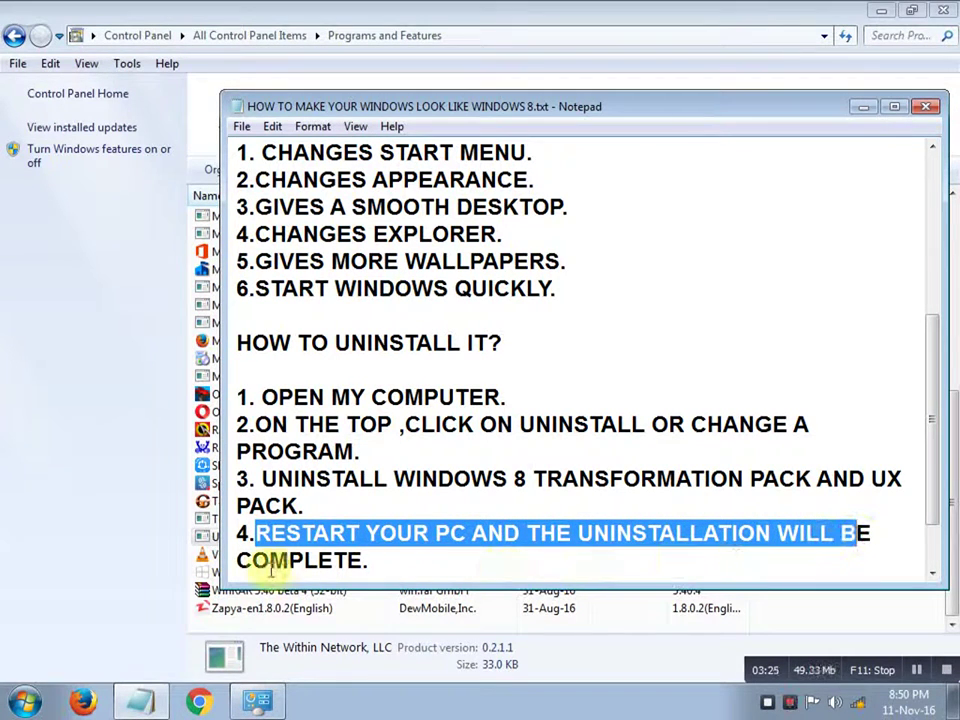
drag(236, 561, 362, 561)
Step: Highlight the closing lines "THANKS FOR WATCHING" and "PLEASE LIKE AND SUBSCRIBE US" in the notes, and clear the selection
scroll(408, 530, down, 1)
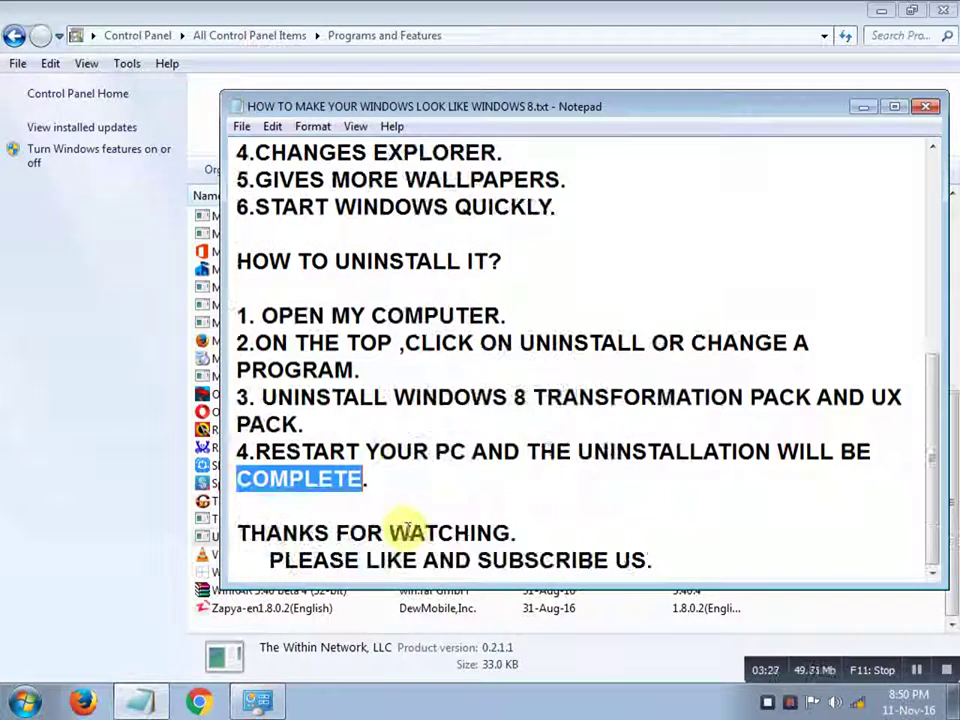
drag(240, 532, 456, 531)
click(494, 532)
drag(268, 558, 635, 556)
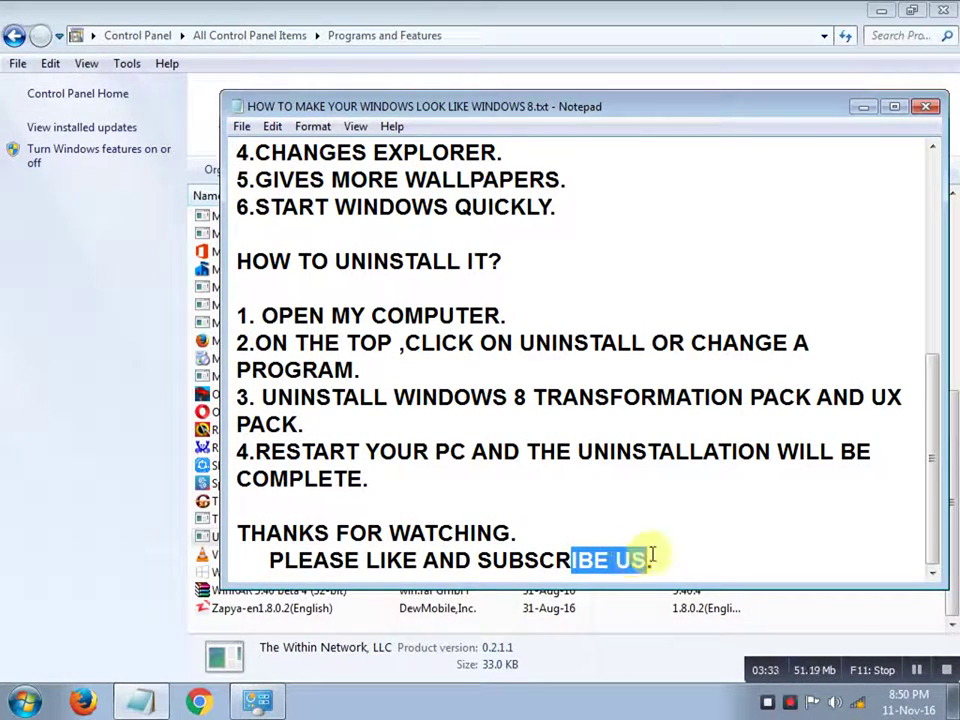
click(664, 523)
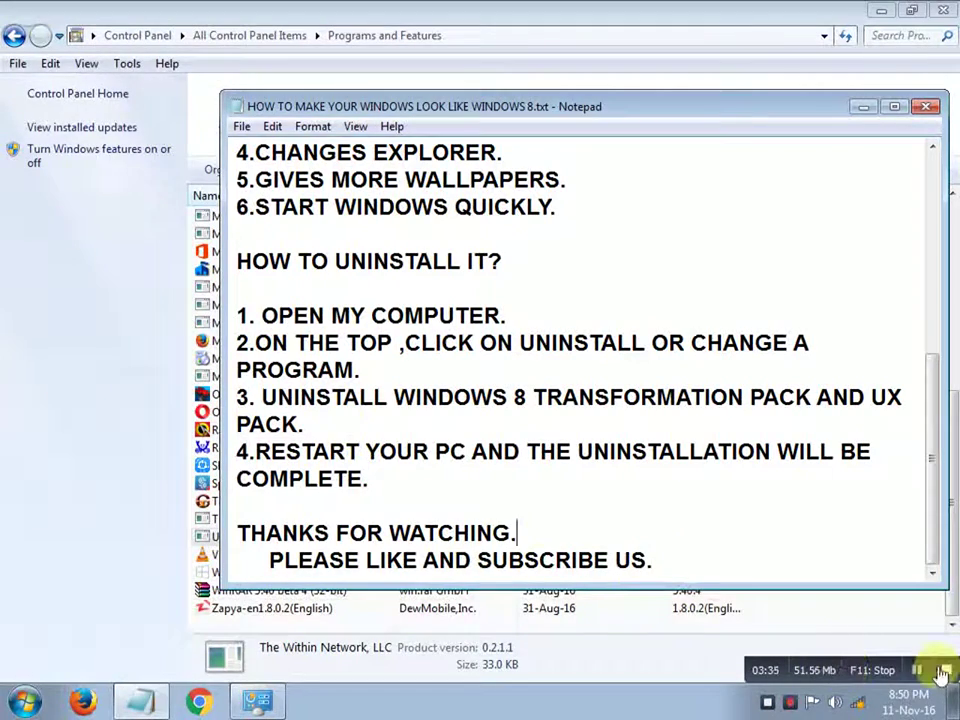